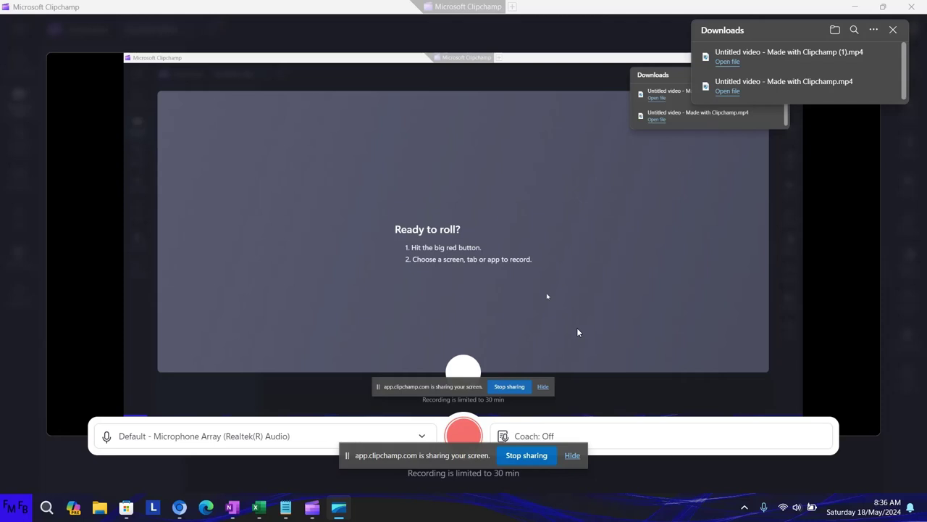
- In Notepad, type 'In this video, I will show you how to display all formulas in the active sheet.' and begin 'En este video'
{"action": "key", "text": "alt+Tab"}
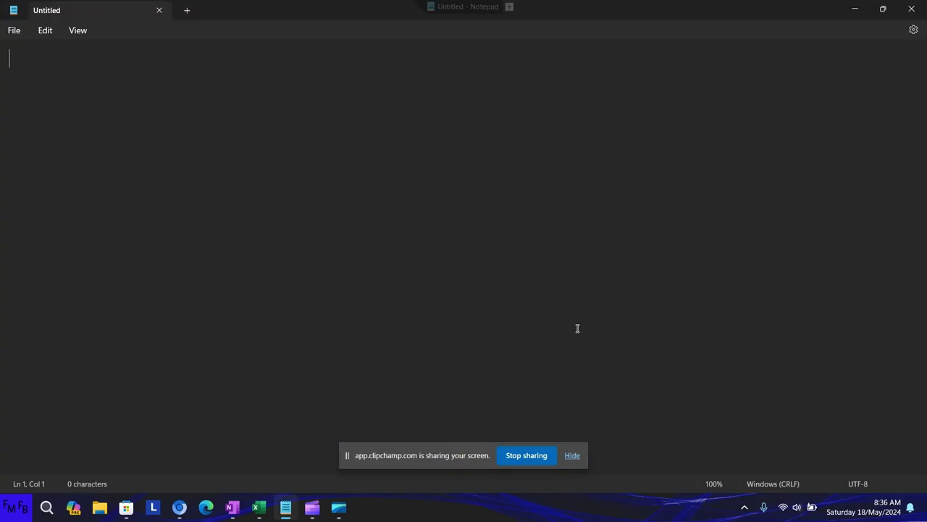
{"action": "type", "text": "I"}
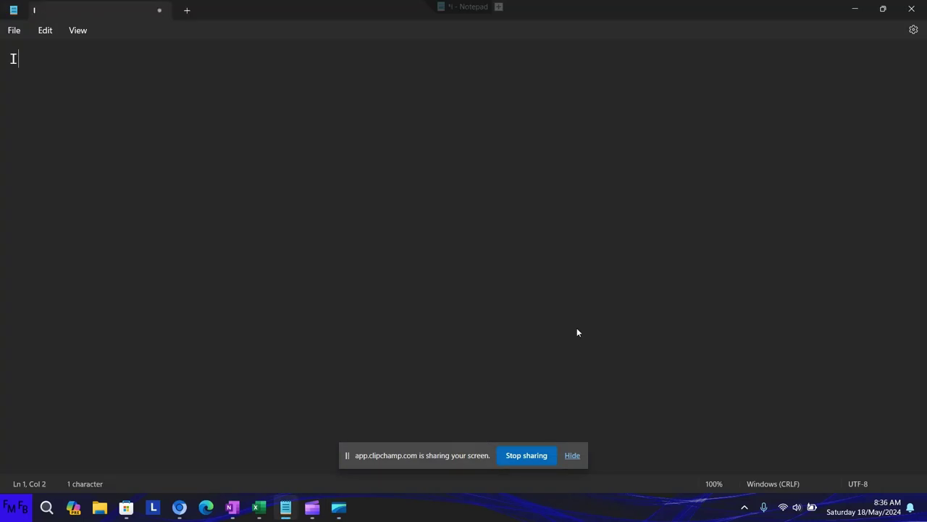
{"action": "type", "text": "n this v"}
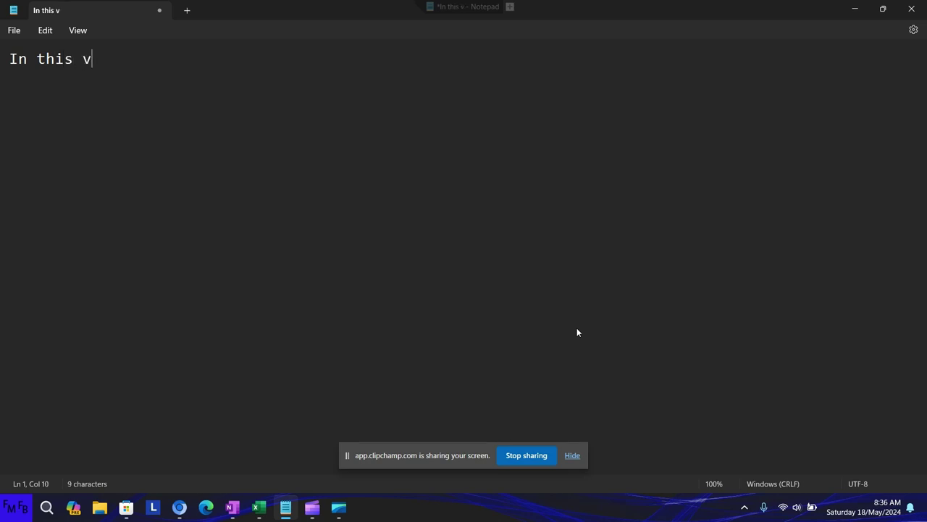
{"action": "type", "text": "ideo, I w"}
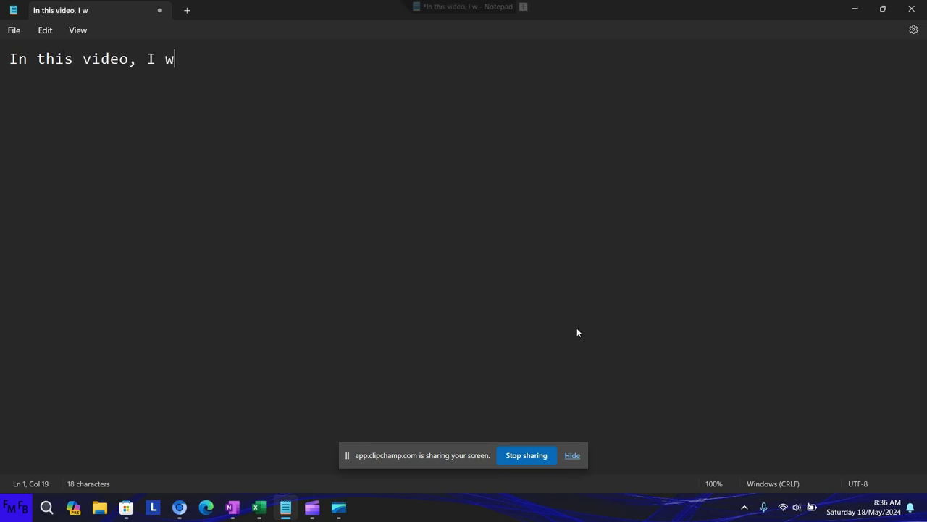
{"action": "type", "text": "ill show you"}
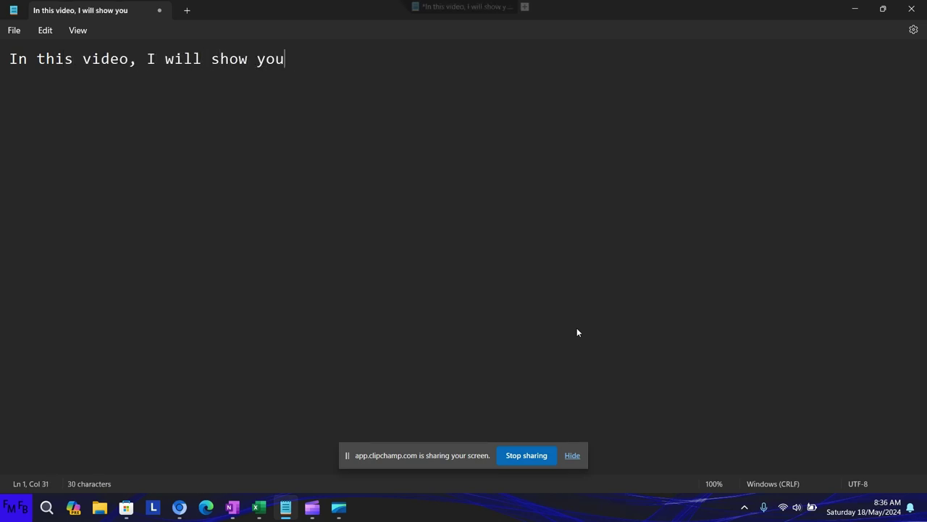
{"action": "type", "text": " how to di"}
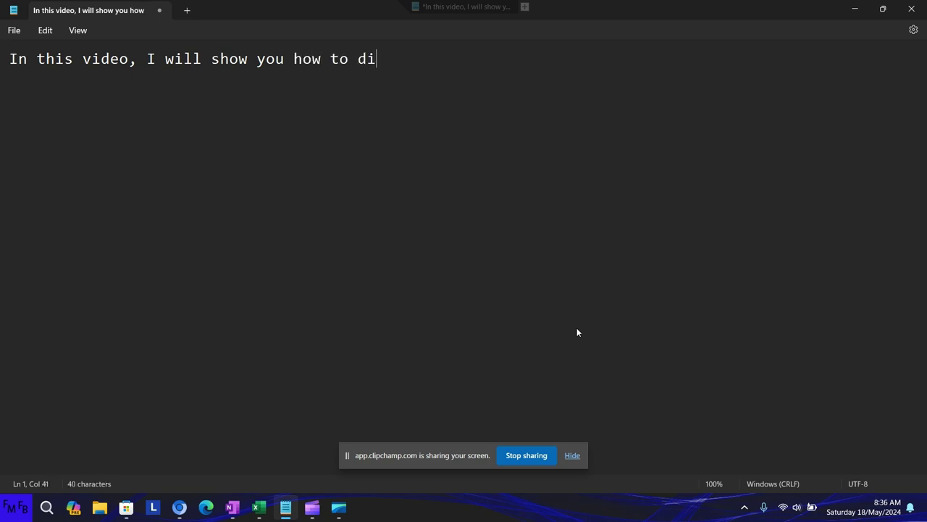
{"action": "type", "text": "splay alll"}
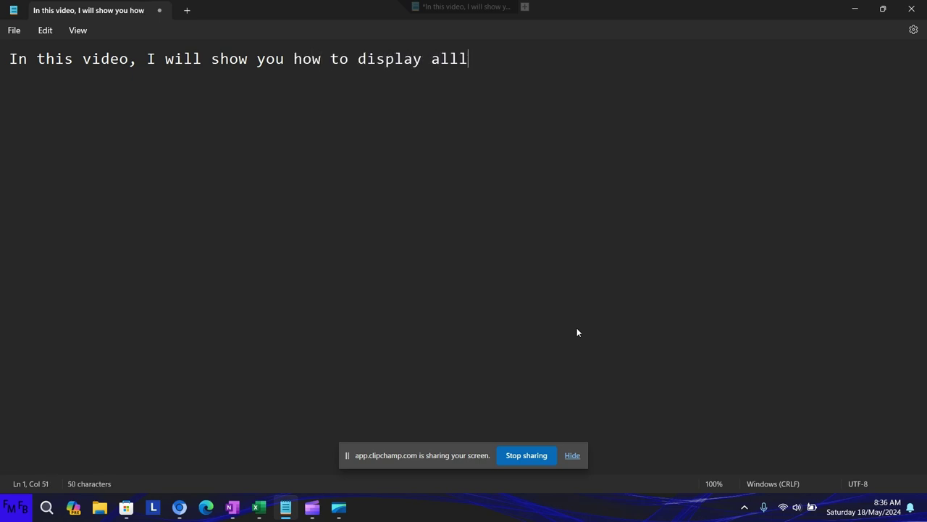
{"action": "key", "text": "BackSpace"}
{"action": "type", "text": "form"}
{"action": "type", "text": "ulas in "}
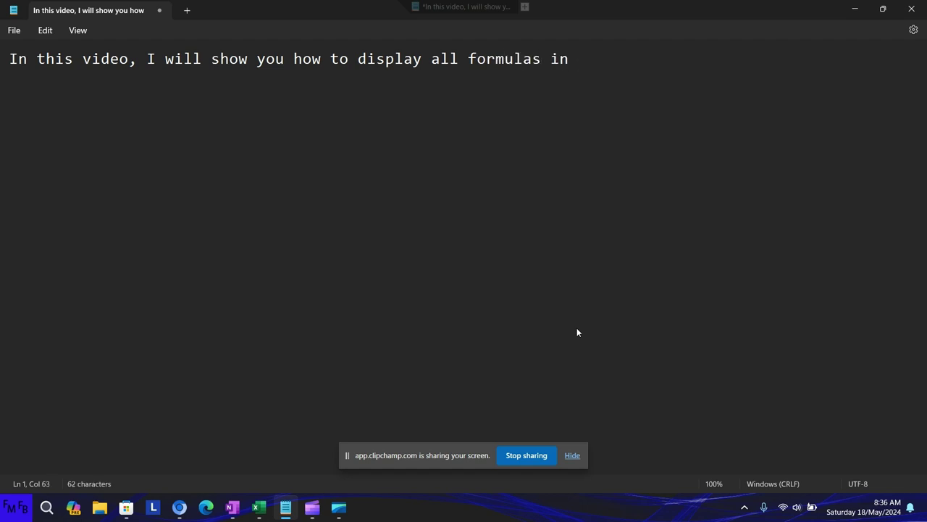
{"action": "type", "text": "an"}
{"action": "key", "text": "BackSpace"}
{"action": "key", "text": "BackSpace"}
{"action": "key", "text": "BackSpace"}
{"action": "type", "text": "the ac"}
{"action": "type", "text": "tive shee"}
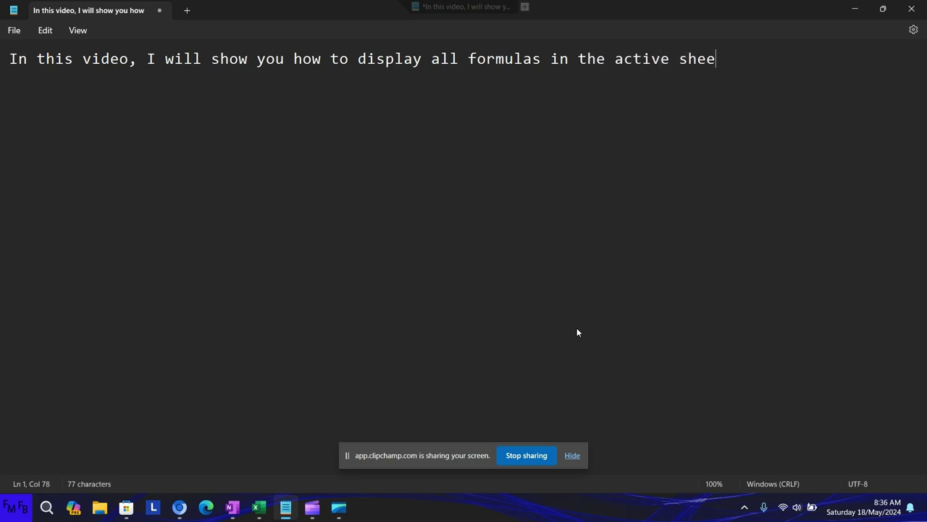
{"action": "type", "text": "t./"}
{"action": "type", "text": "En"}
{"action": "type", "text": " este v"}
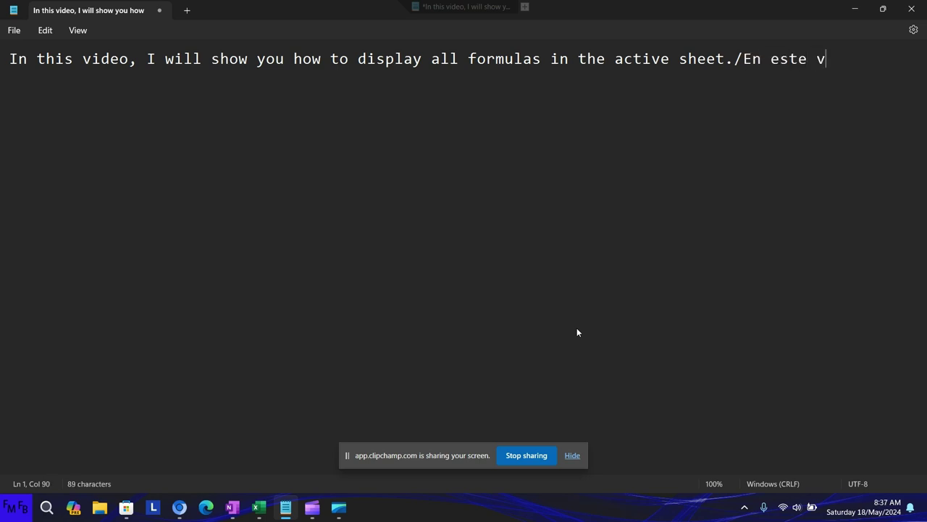
{"action": "type", "text": "ideo"}
- End the line with 'in Excel.' and add 'En este video, yo les mostraré como mostrar todas las formulas en Excel.'
{"action": "key", "text": "BackSpace"}
{"action": "key", "text": "BackSpace"}
{"action": "key", "text": "BackSpace"}
{"action": "key", "text": "BackSpace"}
{"action": "key", "text": "BackSpace"}
{"action": "key", "text": "BackSpace"}
{"action": "key", "text": "BackSpace"}
{"action": "key", "text": "BackSpace"}
{"action": "key", "text": "BackSpace"}
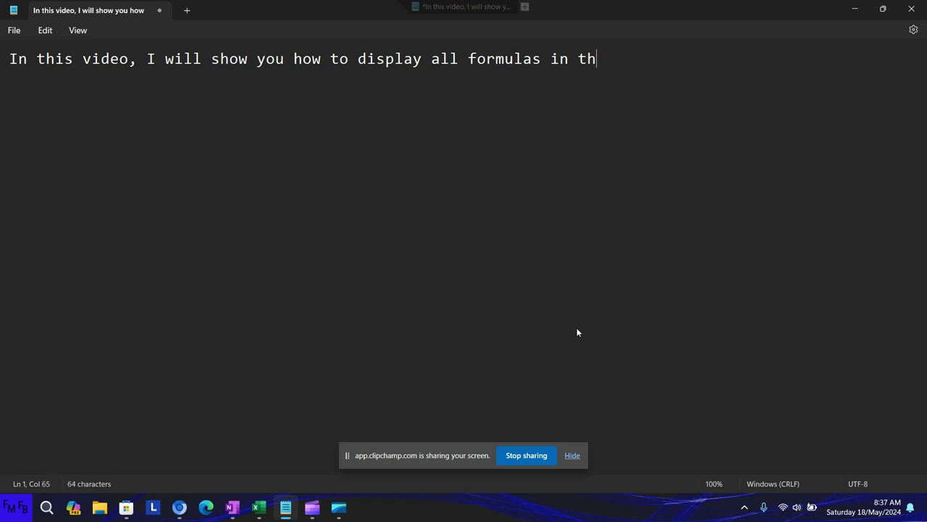
{"action": "key", "text": "BackSpace"}
{"action": "key", "text": "BackSpace"}
{"action": "key", "text": "BackSpace"}
{"action": "key", "text": "BackSpace"}
{"action": "key", "text": "BackSpace"}
{"action": "key", "text": "BackSpace"}
{"action": "type", "text": "in Excel"}
{"action": "type", "text": "./E"}
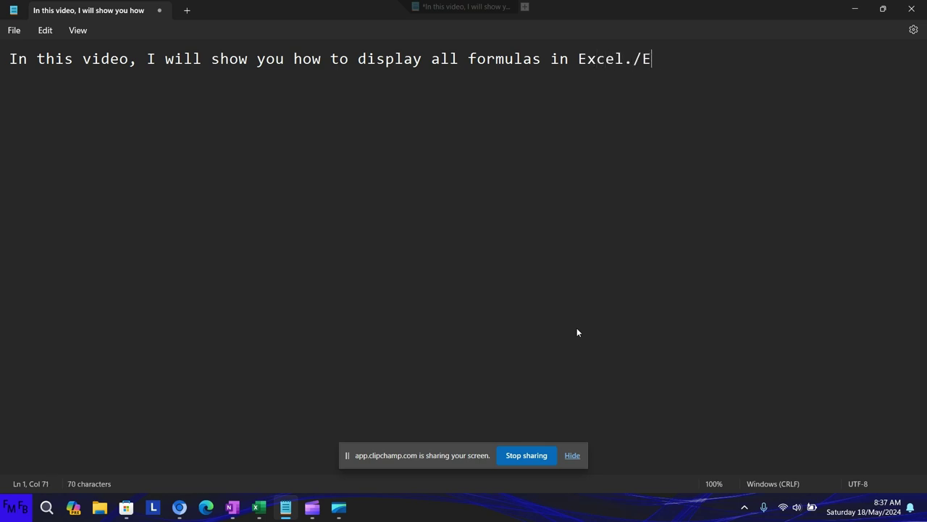
{"action": "type", "text": "n este video"}
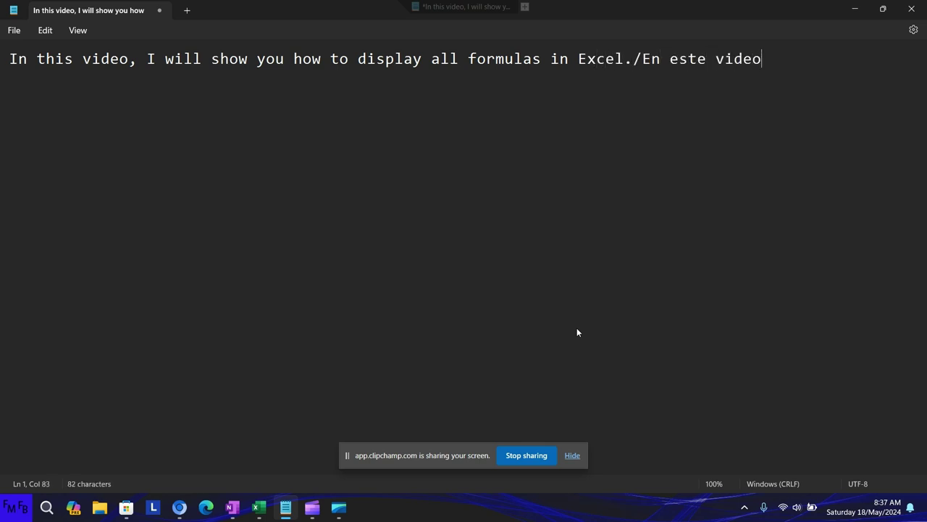
{"action": "type", "text": ", yo les m"}
{"action": "type", "text": "ostrar"}
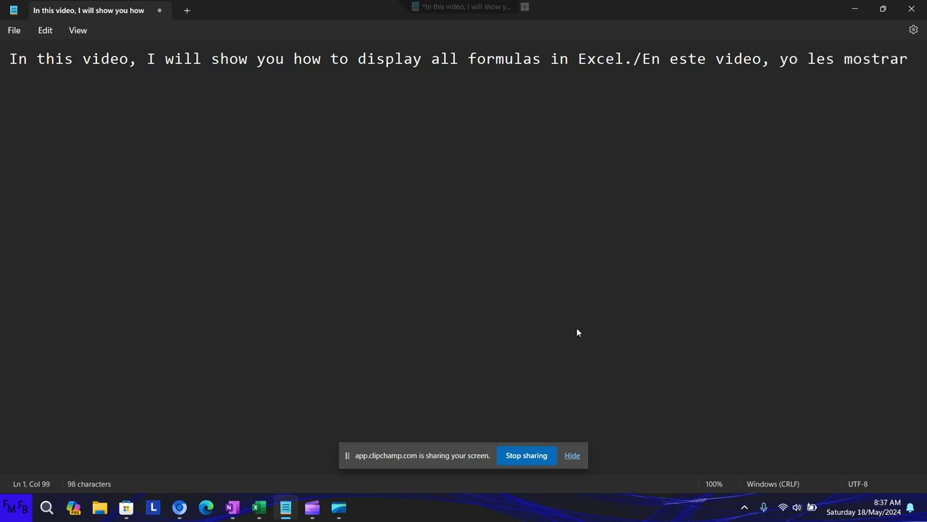
{"action": "type", "text": "é como mos"}
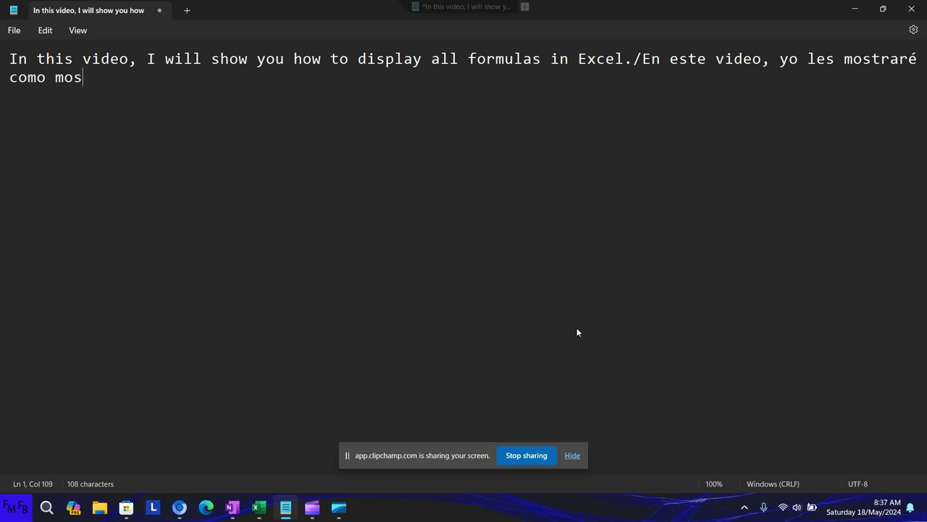
{"action": "type", "text": "trar to"}
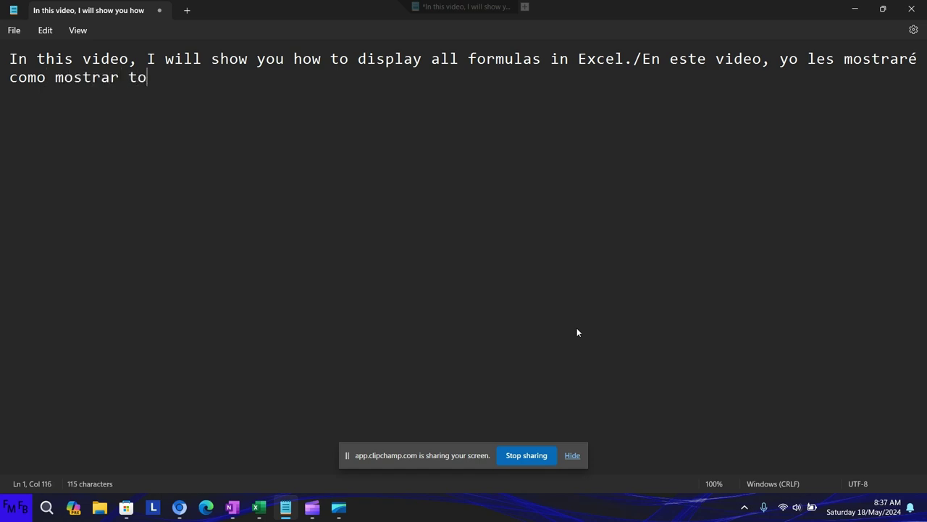
{"action": "type", "text": "das las f"}
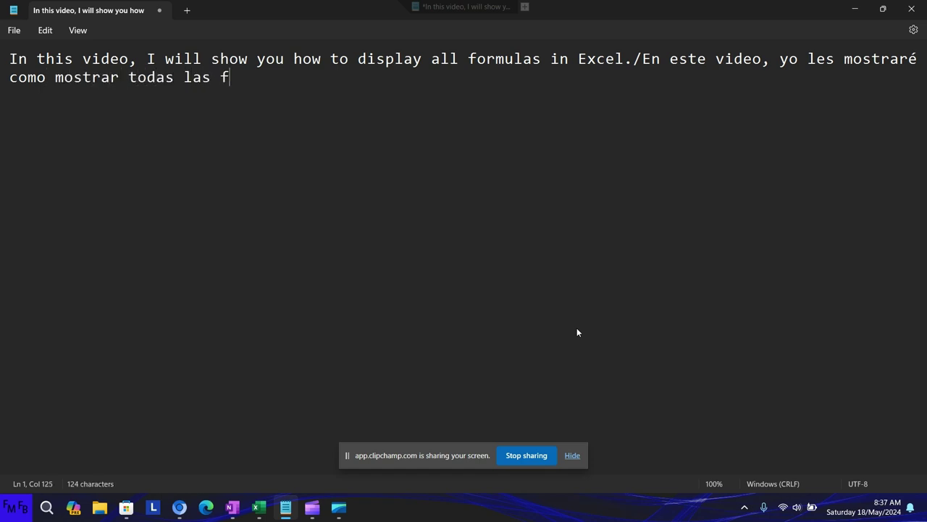
{"action": "type", "text": "ó"}
{"action": "type", "text": "rmul"}
{"action": "key", "text": "BackSpace"}
{"action": "key", "text": "BackSpace"}
{"action": "key", "text": "BackSpace"}
{"action": "key", "text": "BackSpace"}
{"action": "key", "text": "BackSpace"}
{"action": "type", "text": "ormulas en "}
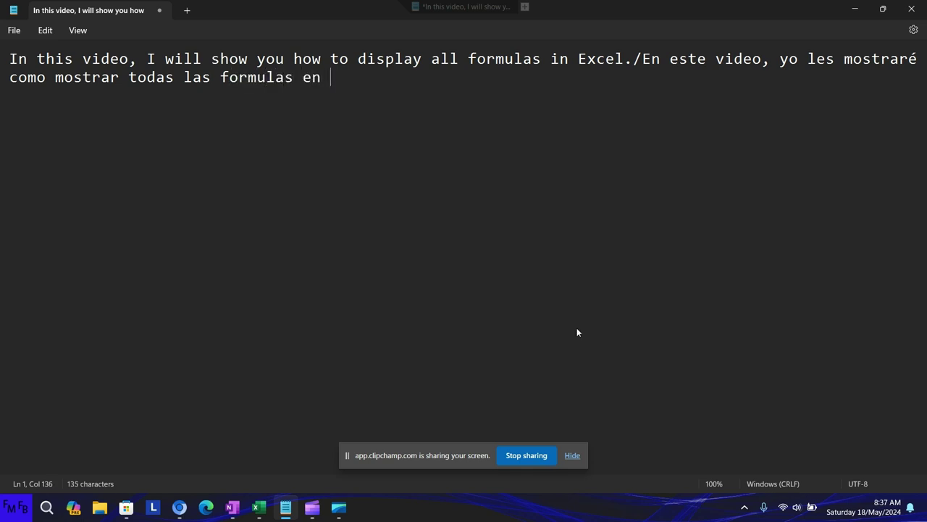
{"action": "type", "text": "Excel."}
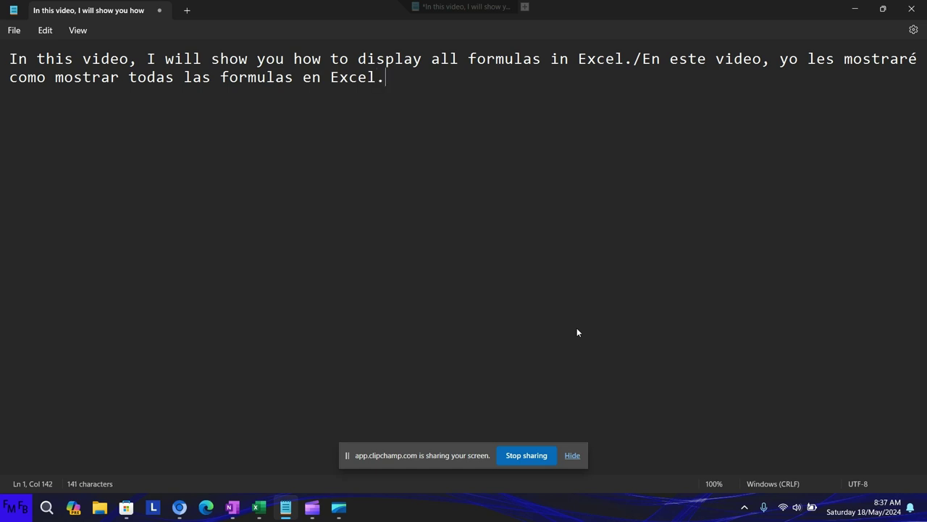
{"action": "key", "text": "alt+Tab"}
{"action": "key", "text": "alt+Tab"}
{"action": "key", "text": "alt+Tab"}
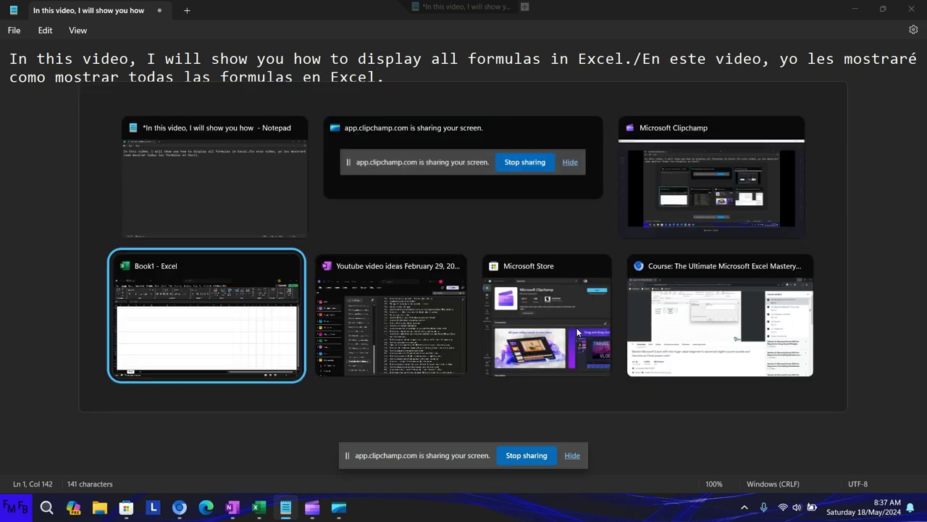
- Enter the headers Country, Price, Quantity and subtotal across A1:D1
{"action": "key", "text": "ctrl+Home"}
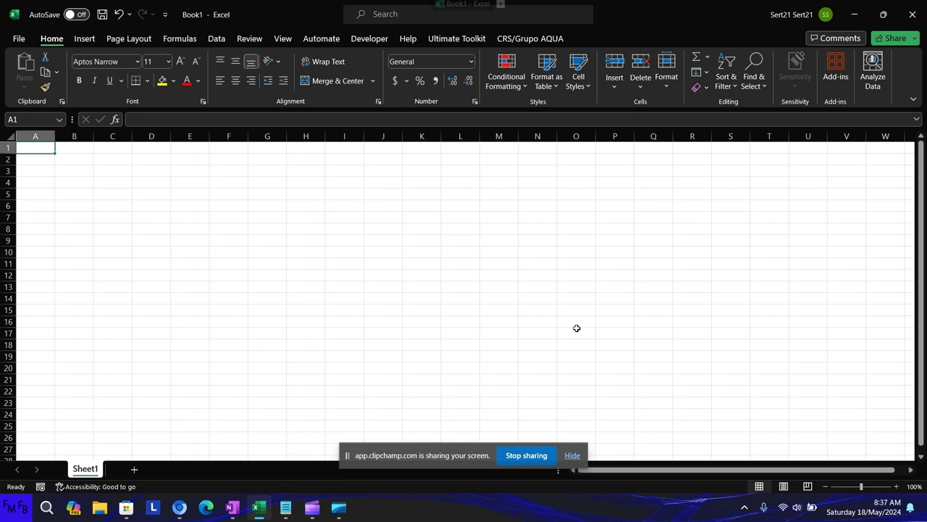
{"action": "type", "text": "Country"}
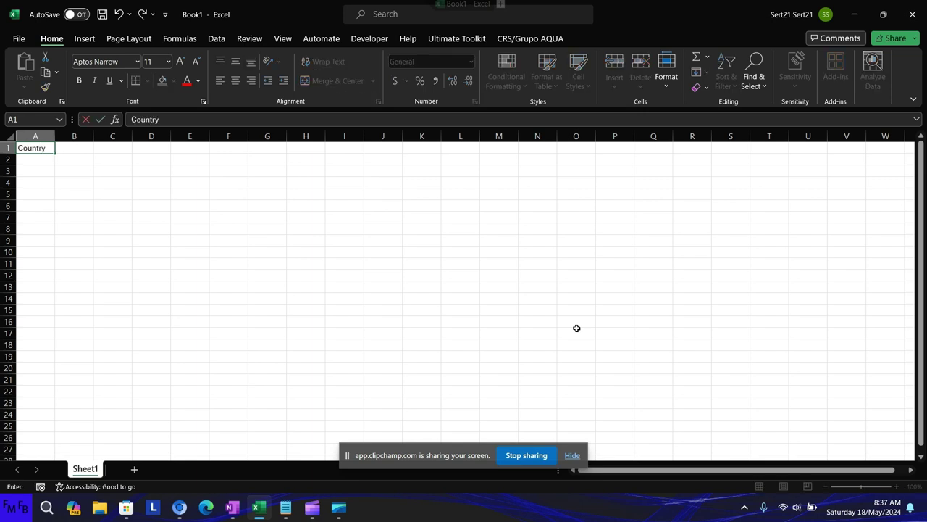
{"action": "key", "text": "Tab"}
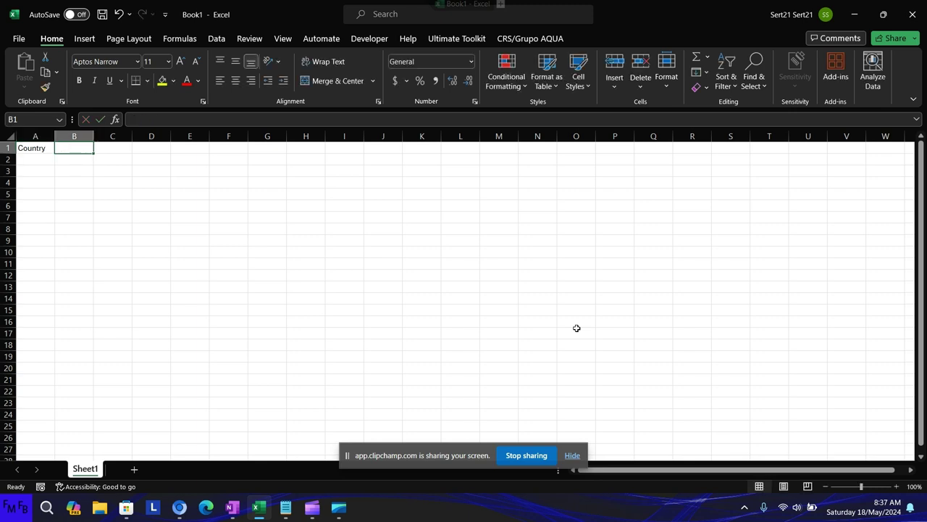
{"action": "type", "text": "Price"}
{"action": "key", "text": "Tab"}
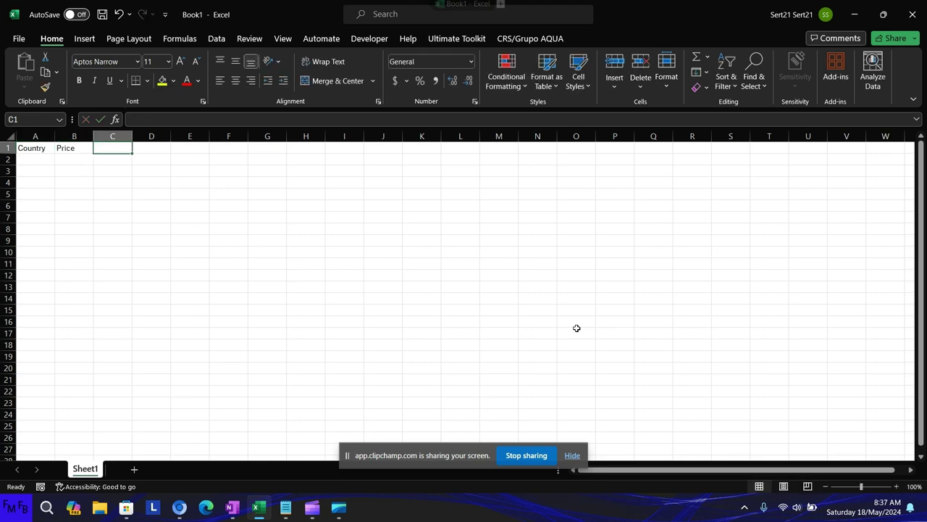
{"action": "type", "text": "Q"}
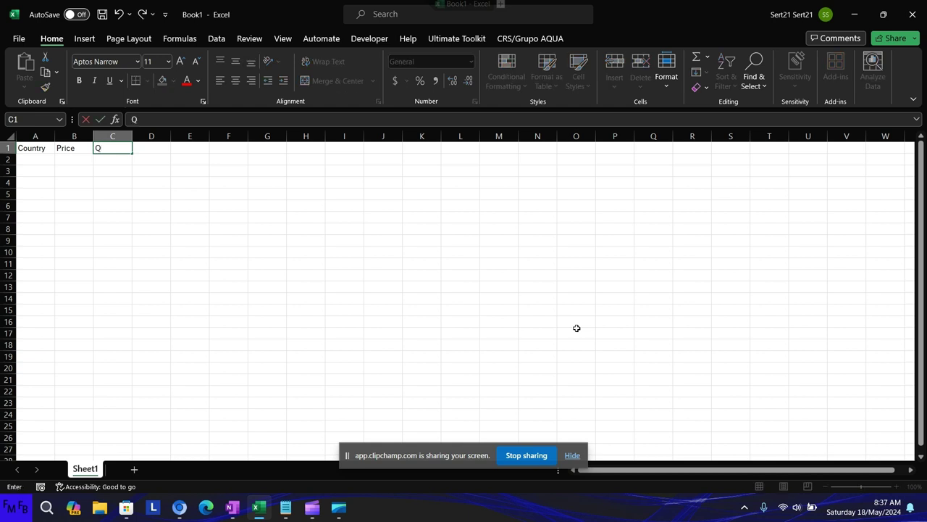
{"action": "type", "text": "uantity"}
{"action": "key", "text": "Tab"}
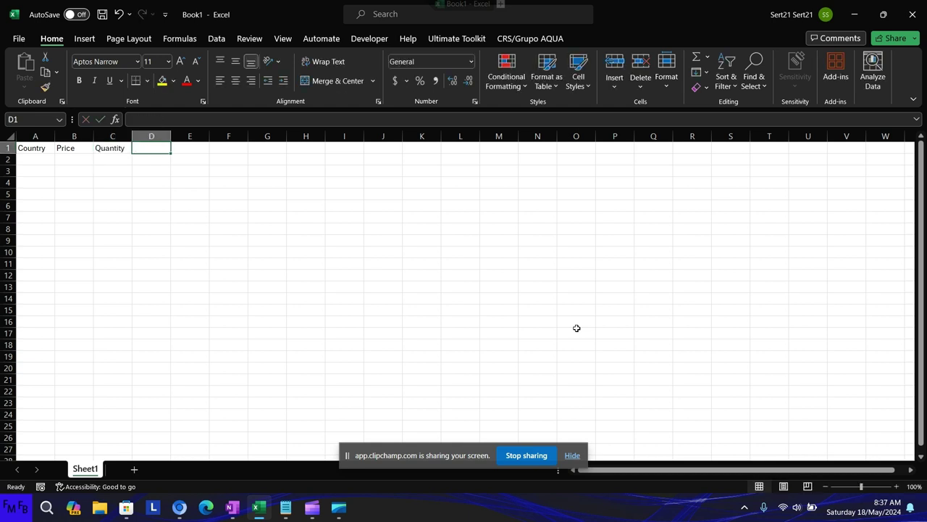
{"action": "type", "text": "t"}
{"action": "type", "text": "s"}
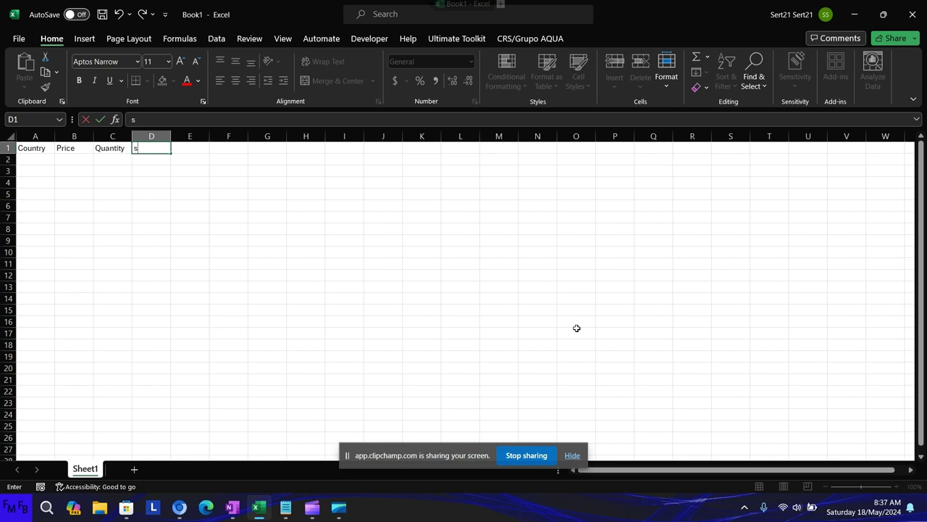
{"action": "type", "text": "ubtota"}
- List Nicaragua, Honduras, Guatemala and El Slavador down A2:A5 under Country
{"action": "key", "text": "Return"}
{"action": "key", "text": "Left"}
{"action": "key", "text": "Left"}
{"action": "key", "text": "Left"}
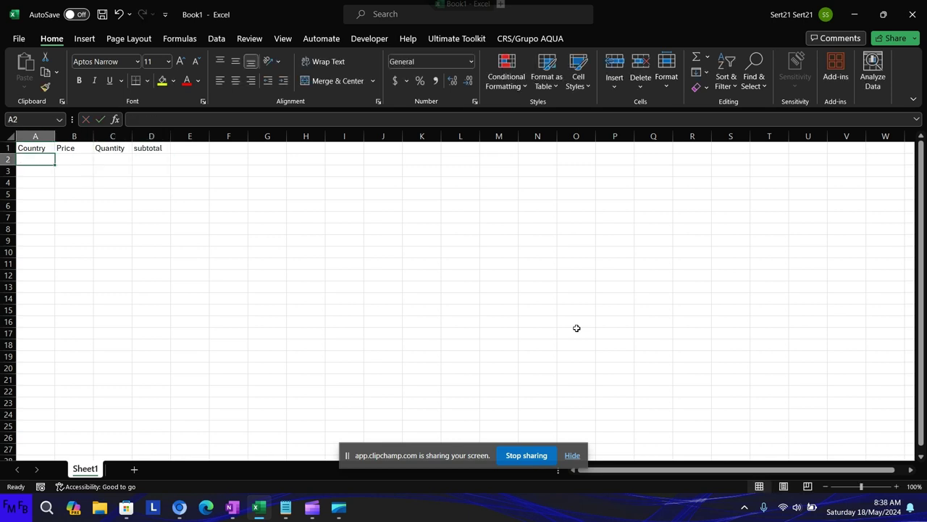
{"action": "type", "text": "Ni"}
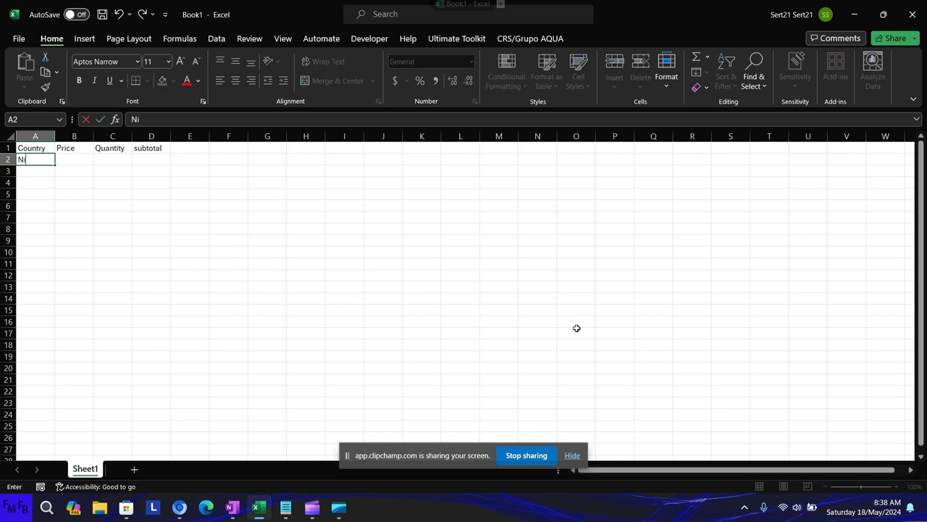
{"action": "type", "text": "caragua"}
{"action": "key", "text": "Return"}
{"action": "type", "text": "Hon"}
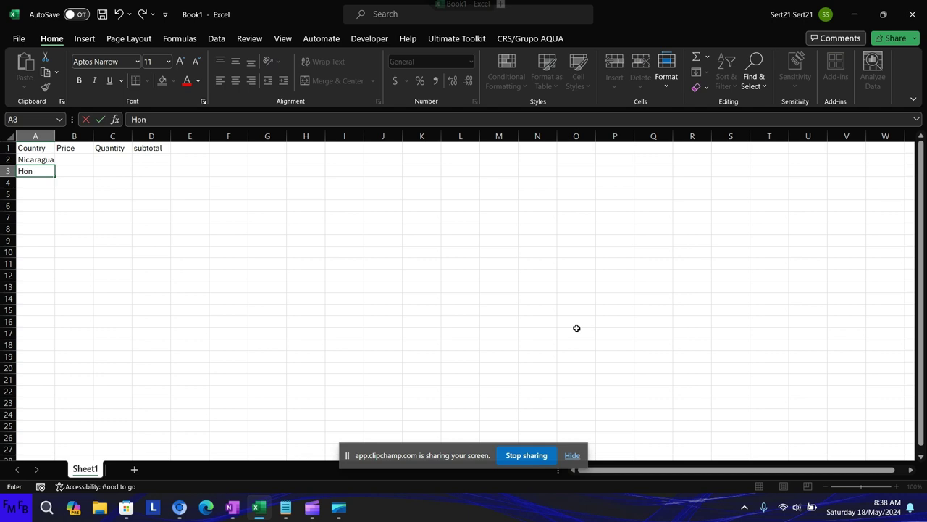
{"action": "type", "text": "duras"}
{"action": "key", "text": "Return"}
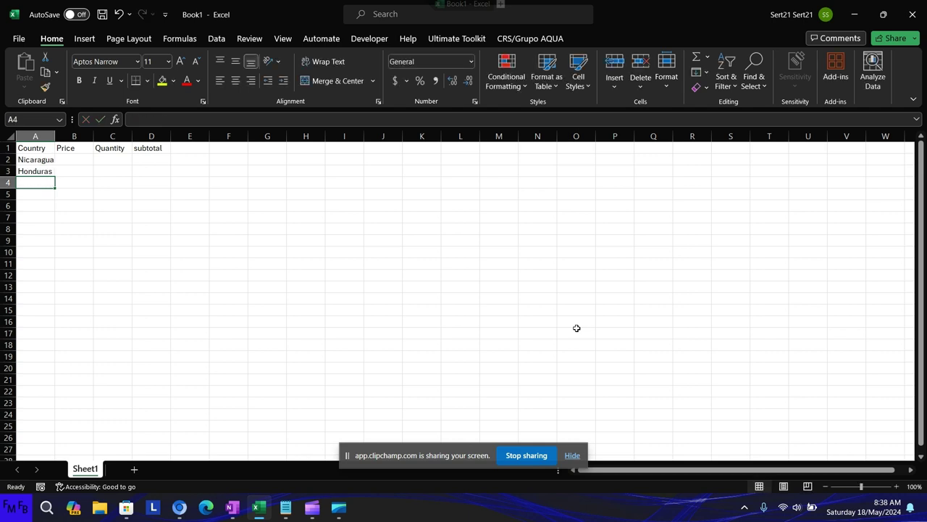
{"action": "type", "text": "Guatema"}
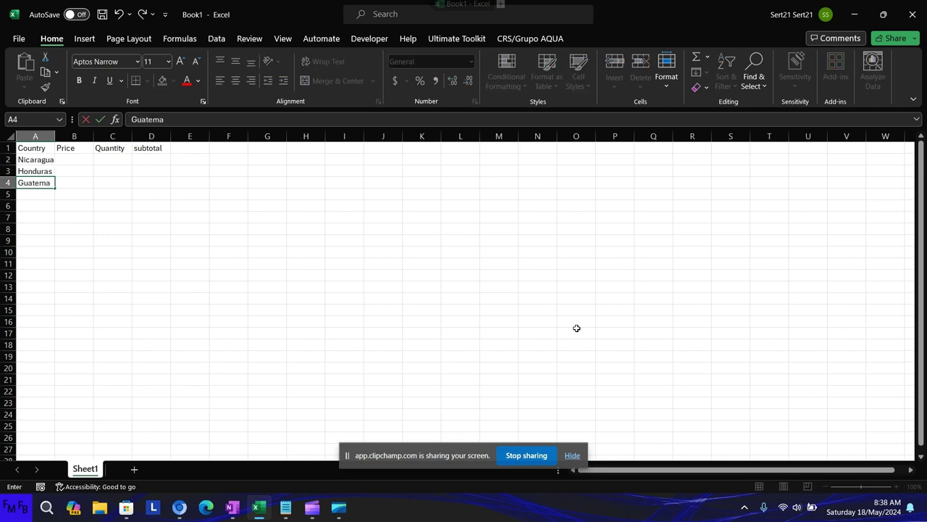
{"action": "type", "text": "la"}
{"action": "key", "text": "Return"}
{"action": "type", "text": "E"}
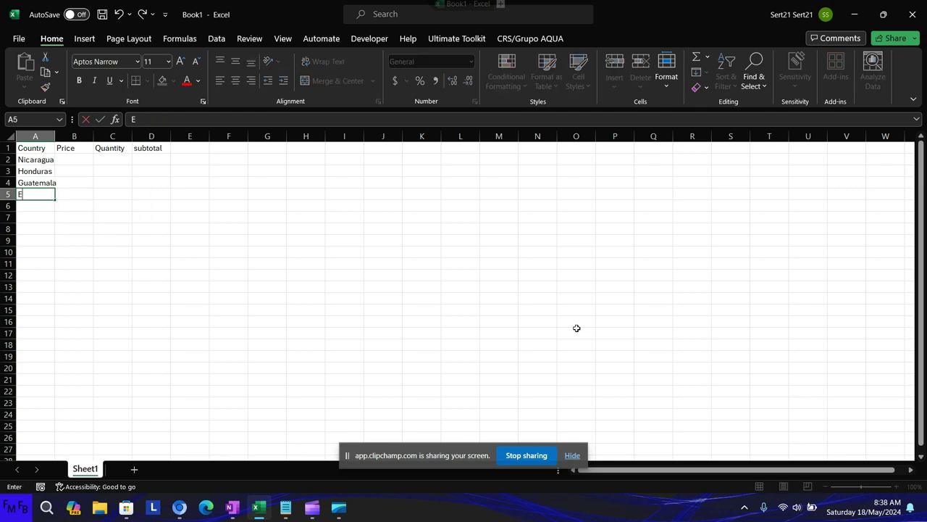
{"action": "type", "text": "l Slavad"}
{"action": "type", "text": "or"}
{"action": "key", "text": "Up"}
{"action": "key", "text": "Up"}
{"action": "key", "text": "Up"}
{"action": "key", "text": "Right"}
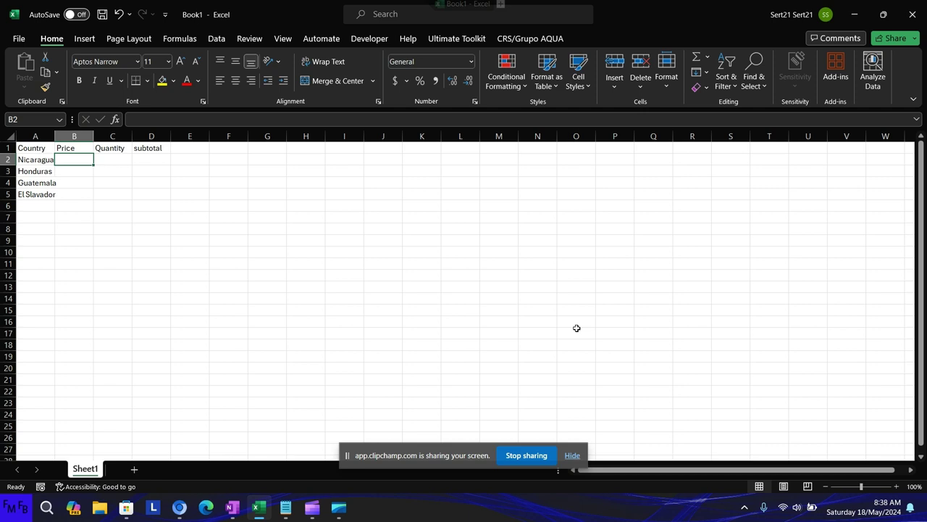
{"action": "type", "text": "=rand"}
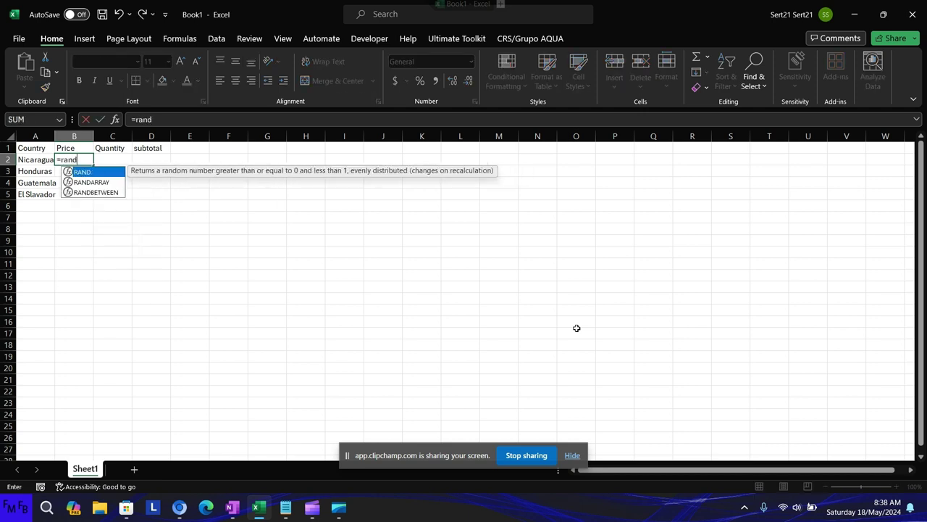
{"action": "type", "text": "om"}
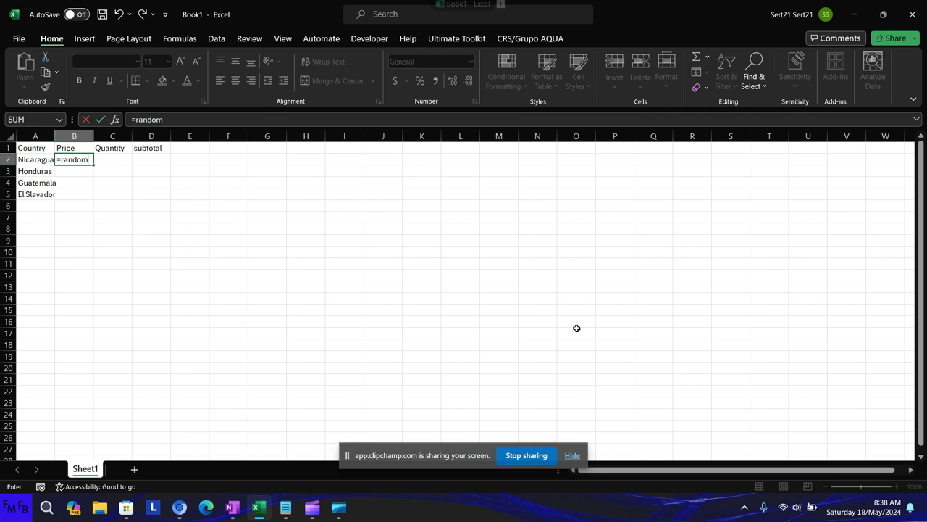
{"action": "key", "text": "BackSpace"}
{"action": "key", "text": "BackSpace"}
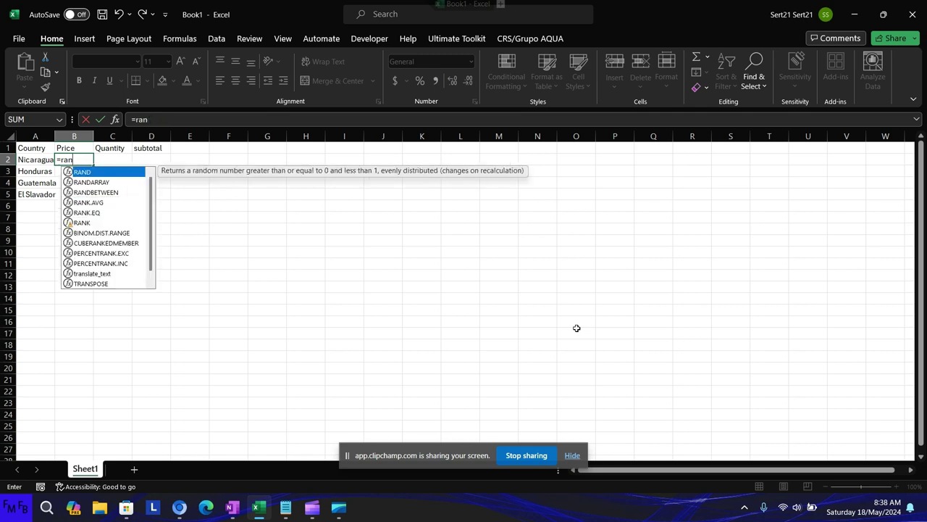
{"action": "key", "text": "BackSpace"}
{"action": "key", "text": "BackSpace"}
{"action": "key", "text": "Down"}
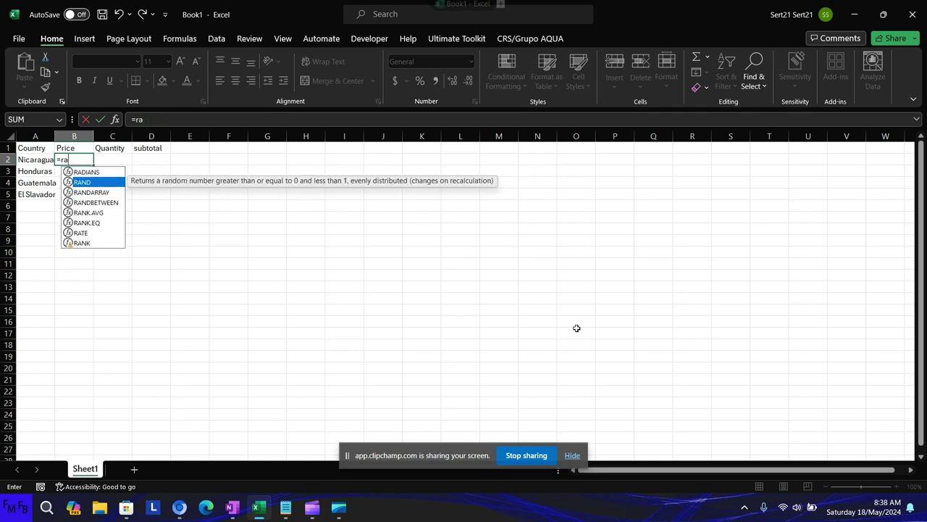
{"action": "key", "text": "Escape"}
{"action": "key", "text": "Caps_Lock"}
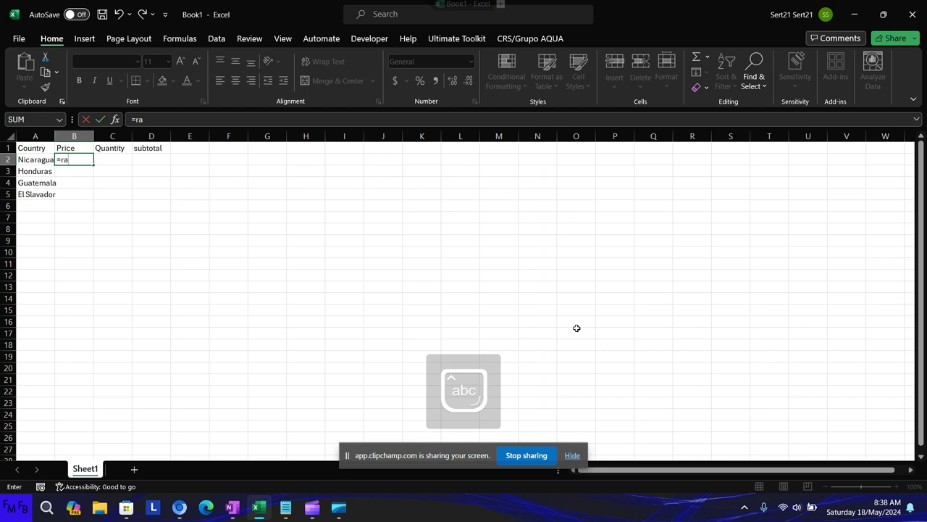
{"action": "type", "text": "n"}
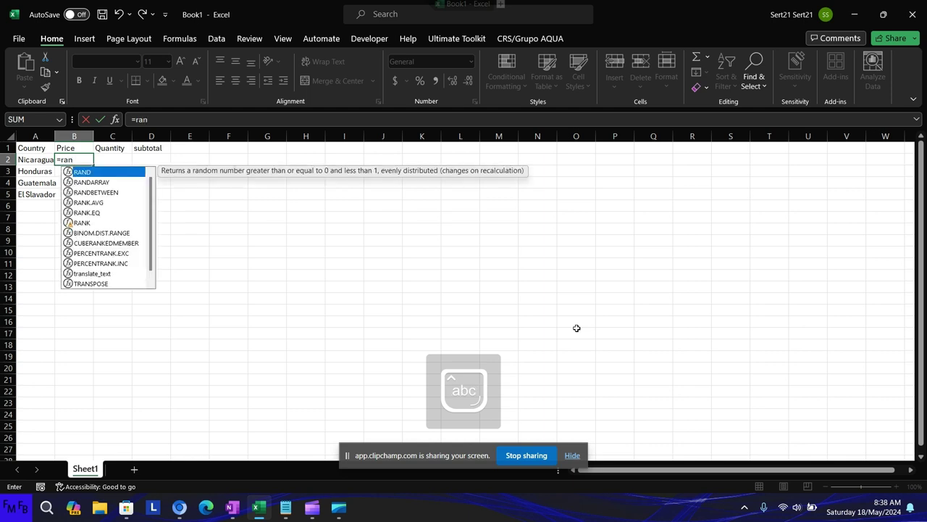
{"action": "key", "text": "Tab"}
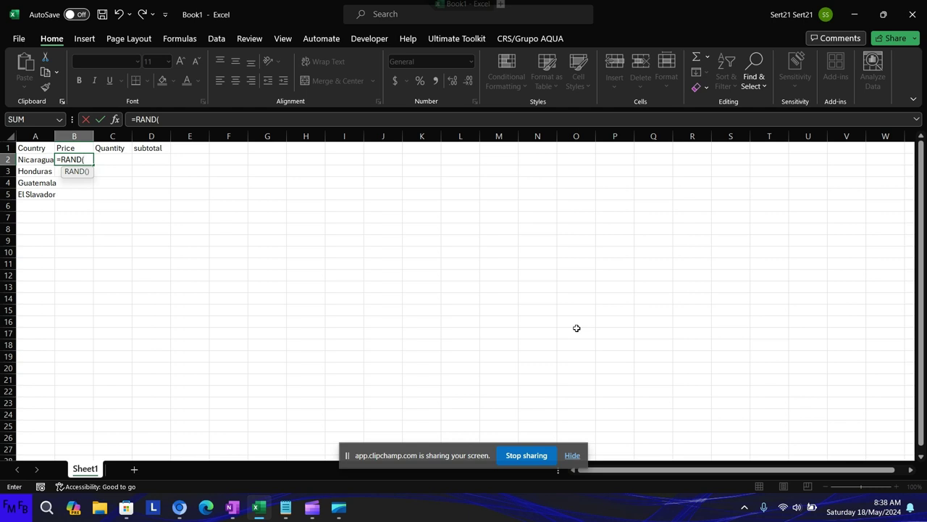
{"action": "key", "text": "BackSpace"}
{"action": "key", "text": "BackSpace"}
{"action": "key", "text": "BackSpace"}
{"action": "key", "text": "Escape"}
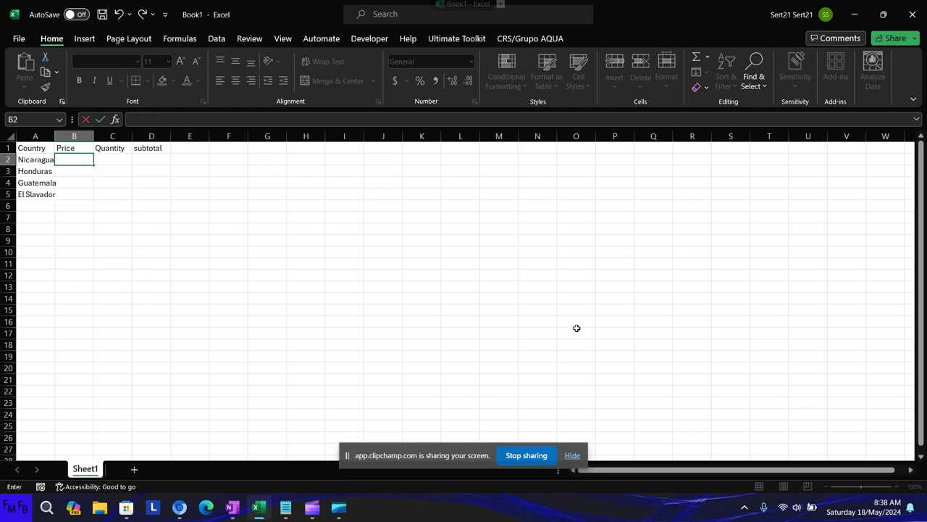
- Enter prices 1000, 2000, 3000 and 4000 in B2:B5
{"action": "type", "text": "1"}
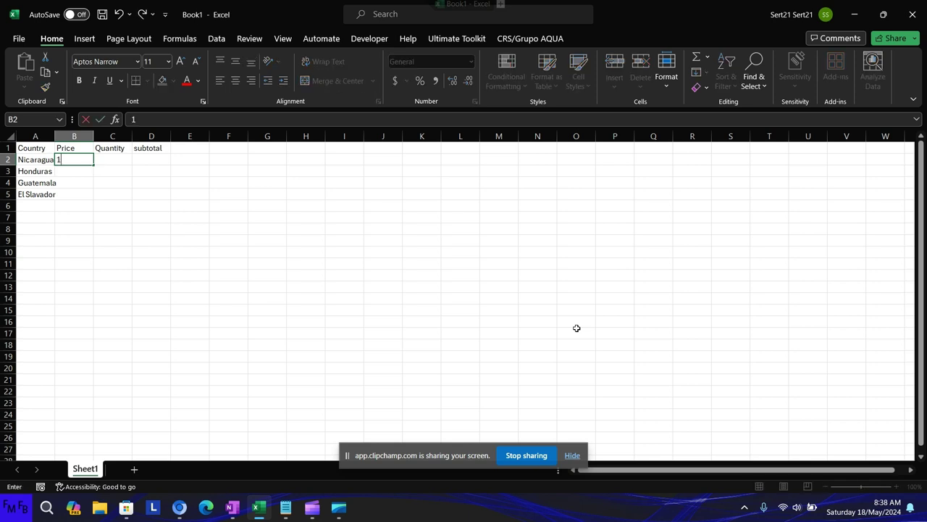
{"action": "type", "text": "000"}
{"action": "key", "text": "Return"}
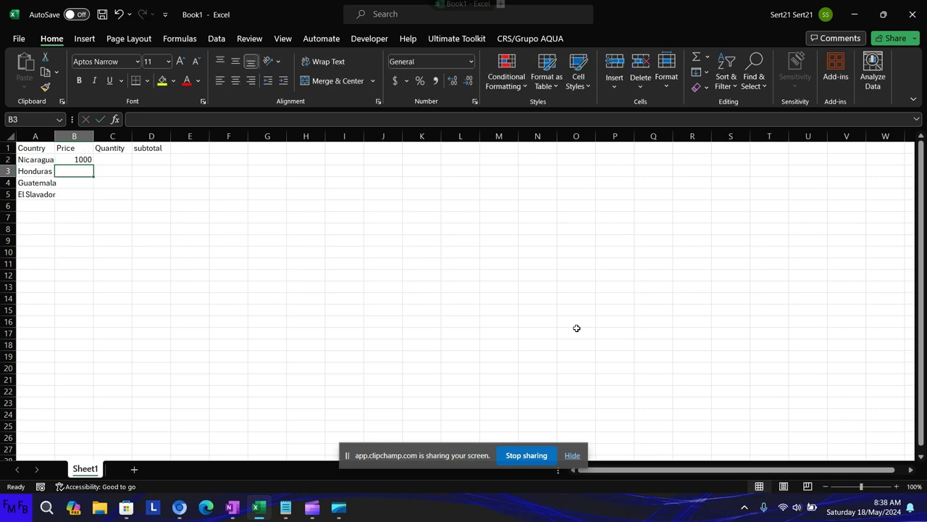
{"action": "type", "text": "2000"}
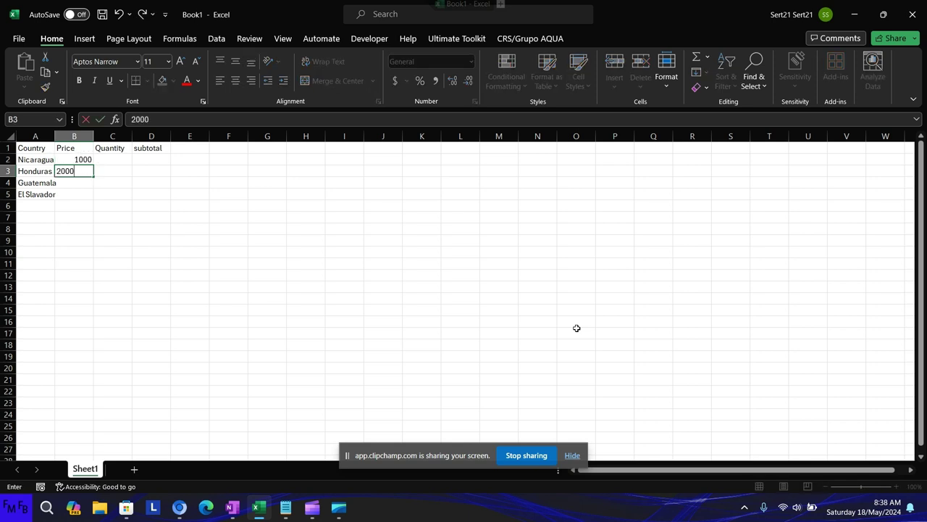
{"action": "key", "text": "Return"}
{"action": "type", "text": "3000"}
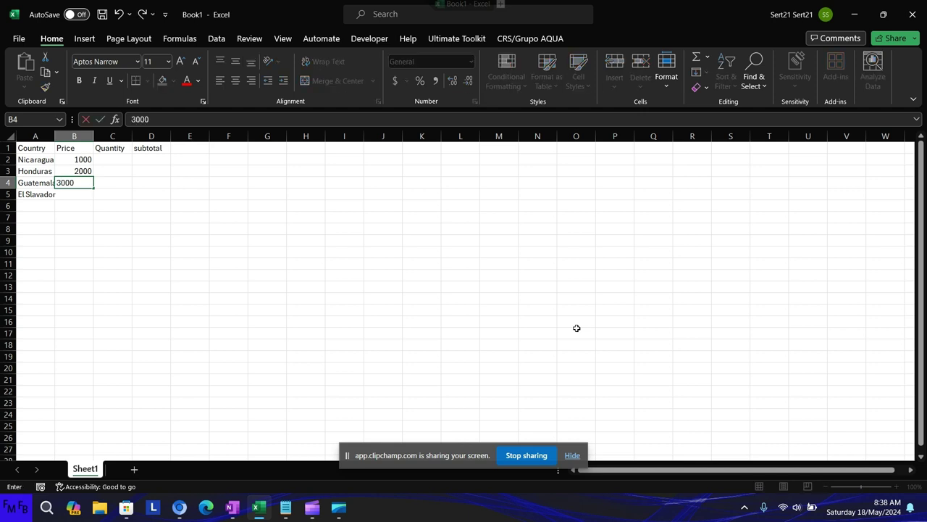
{"action": "key", "text": "Return"}
{"action": "type", "text": "4"}
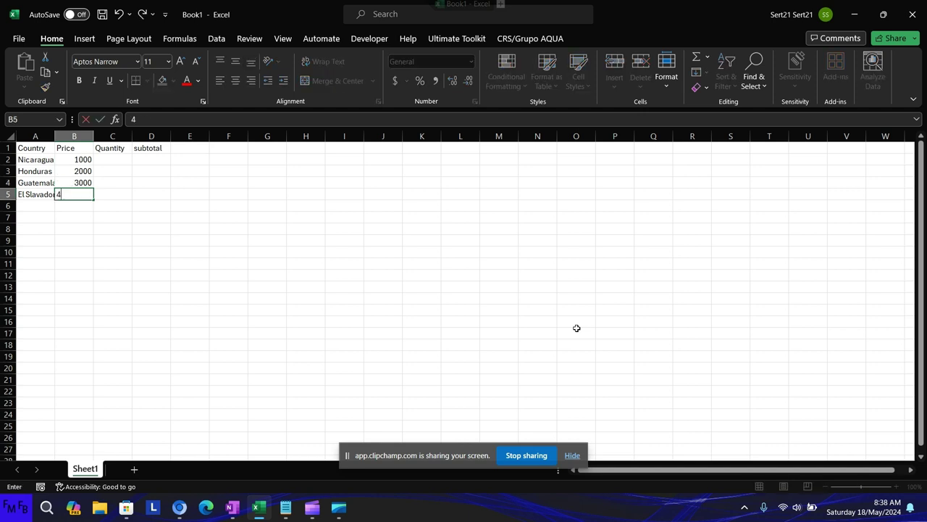
{"action": "type", "text": "000"}
{"action": "key", "text": "Tab"}
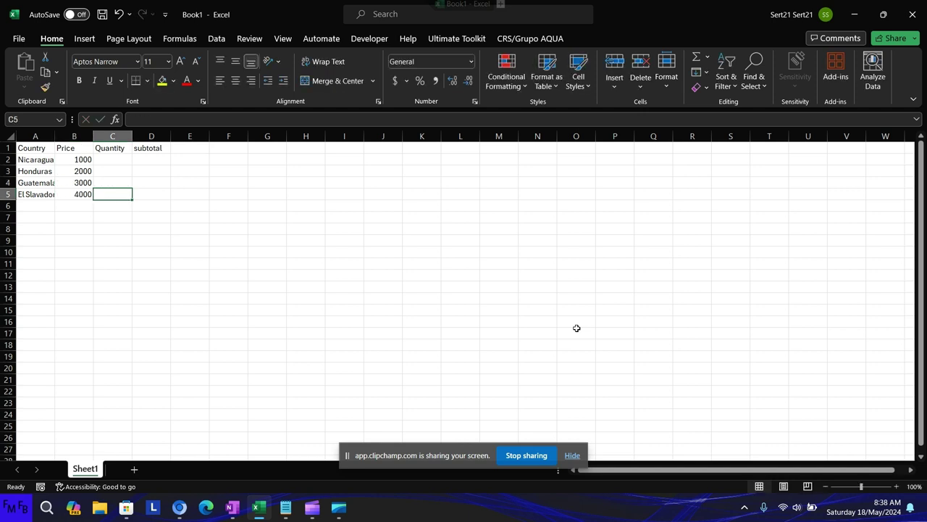
{"action": "key", "text": "Up"}
{"action": "key", "text": "Up"}
{"action": "key", "text": "Up"}
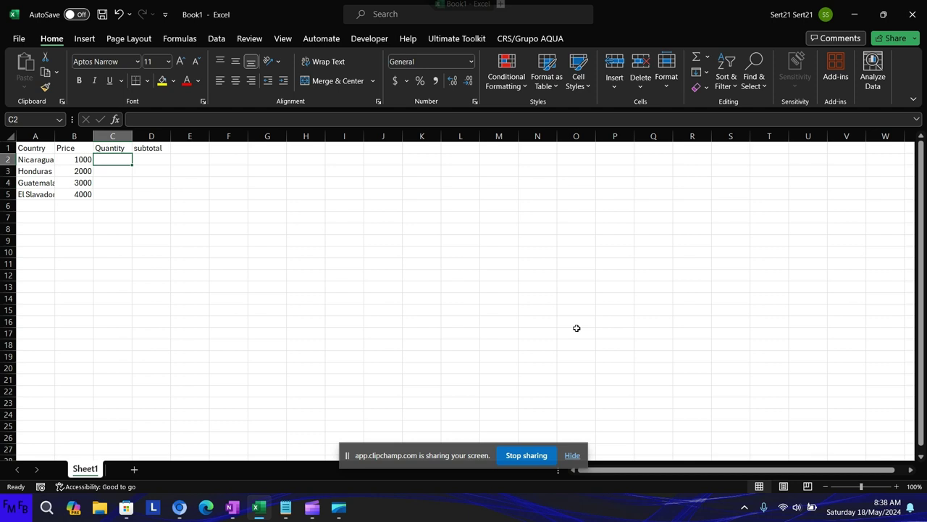
- Enter quantities 50 and 60 in C2 and C3
{"action": "type", "text": "50"}
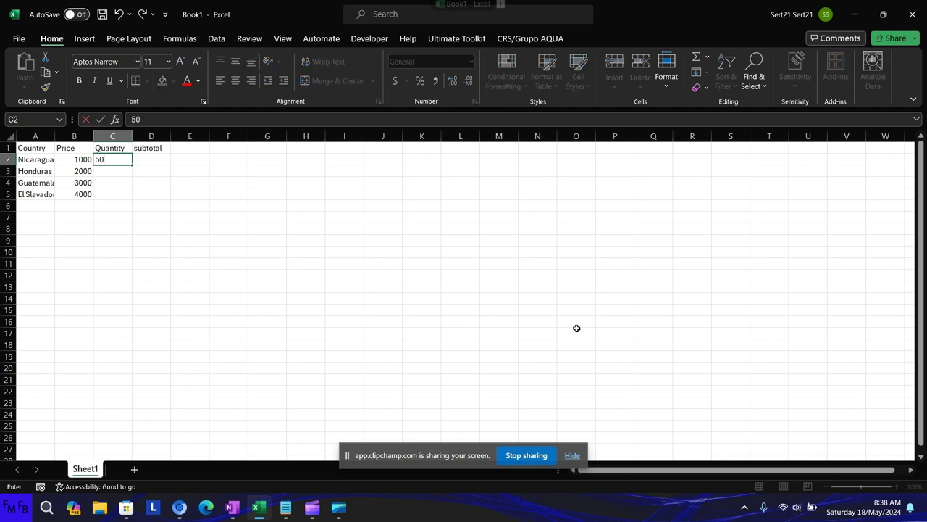
{"action": "key", "text": "Return"}
{"action": "type", "text": "60"}
{"action": "key", "text": "Return"}
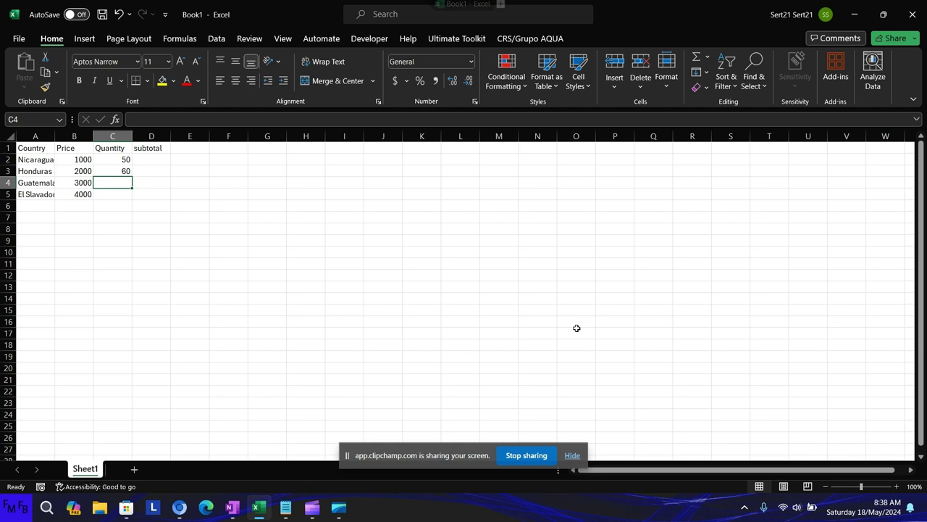
- Put =10+C3 in C4 and copy it to C5, giving quantities 70 and 80
{"action": "type", "text": "+10"}
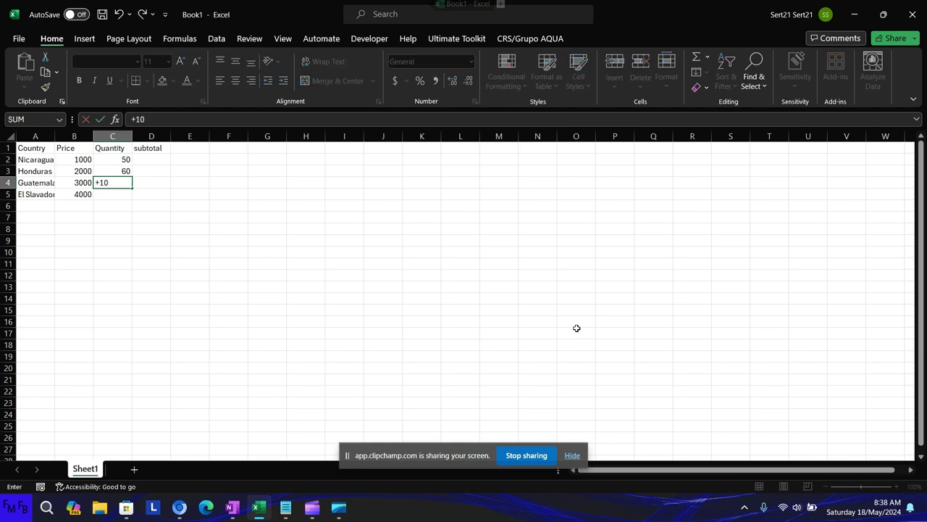
{"action": "type", "text": "+"}
{"action": "key", "text": "Up"}
{"action": "key", "text": "ctrl+Return"}
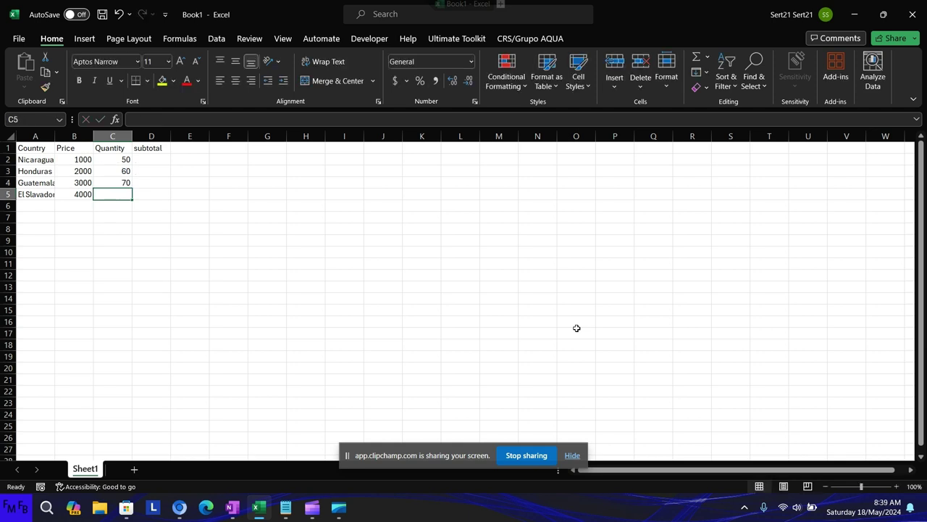
{"action": "key", "text": "ctrl+c"}
{"action": "key", "text": "Down"}
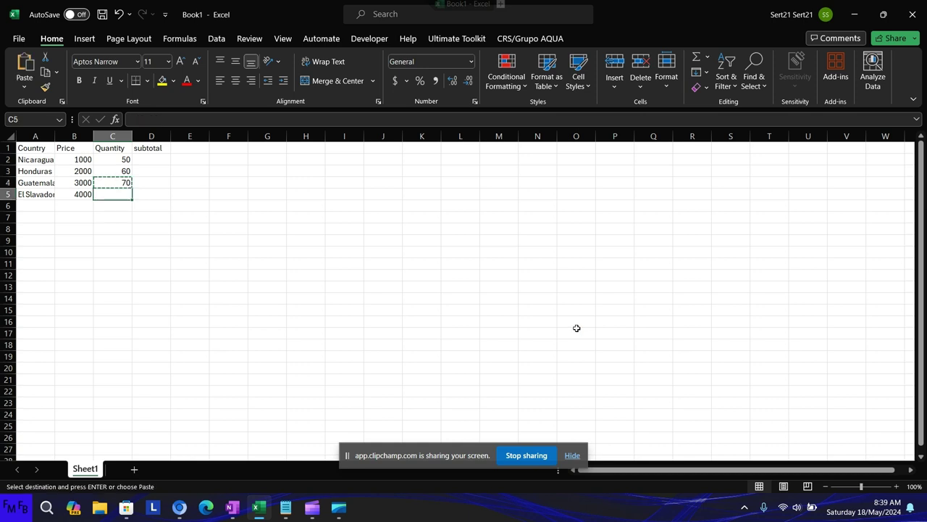
{"action": "key", "text": "ctrl+v"}
{"action": "key", "text": "Right"}
{"action": "key", "text": "Right"}
{"action": "key", "text": "Left"}
{"action": "key", "text": "Up"}
{"action": "key", "text": "Up"}
{"action": "key", "text": "Up"}
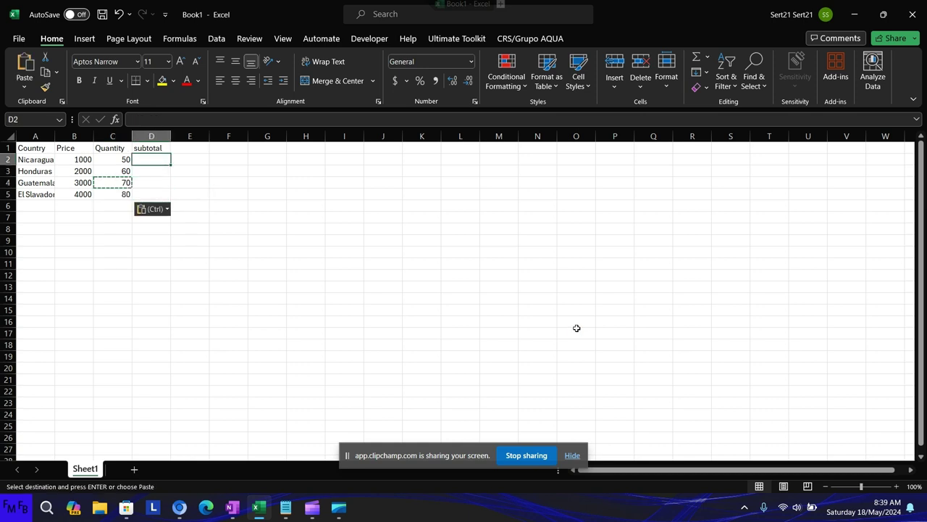
- Enter =B2*C2 in D2 and fill it down to D5 for subtotals 50000 to 320000
{"action": "type", "text": "="}
{"action": "key", "text": "Left"}
{"action": "key", "text": "Left"}
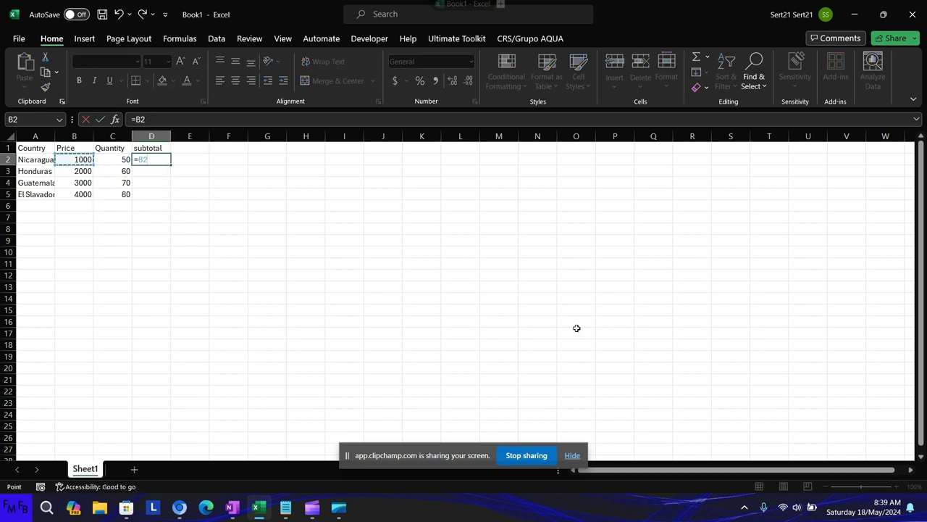
{"action": "type", "text": "*"}
{"action": "key", "text": "Left"}
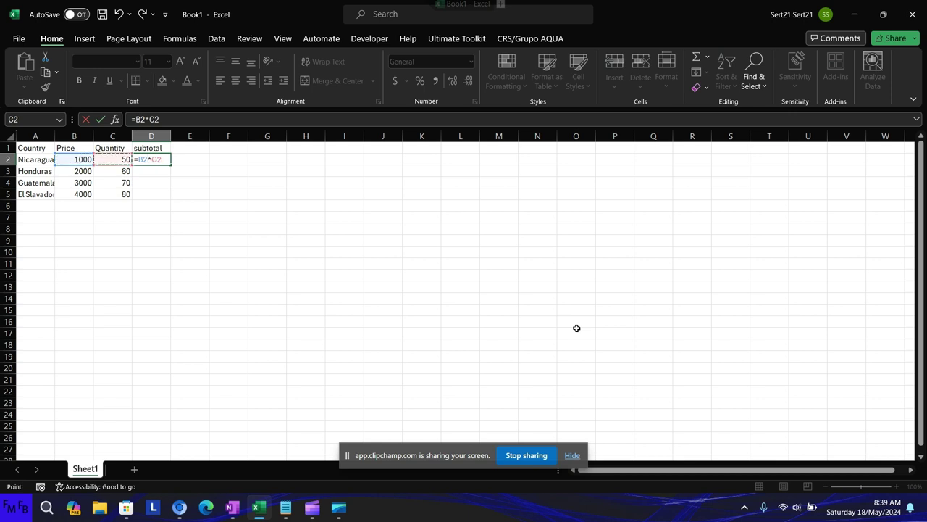
{"action": "key", "text": "Return"}
{"action": "key", "text": "Up"}
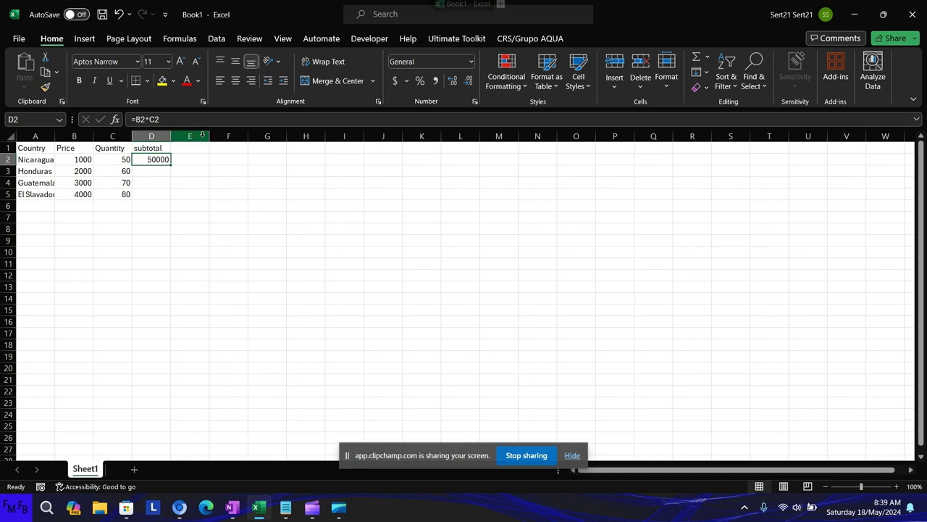
{"action": "double_click", "coordinate": [170, 165]}
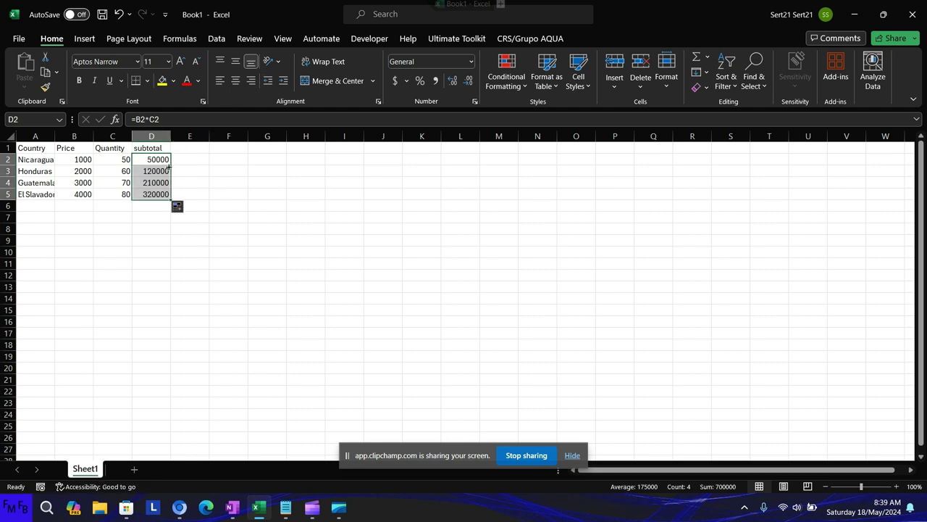
{"action": "left_click", "coordinate": [150, 206]}
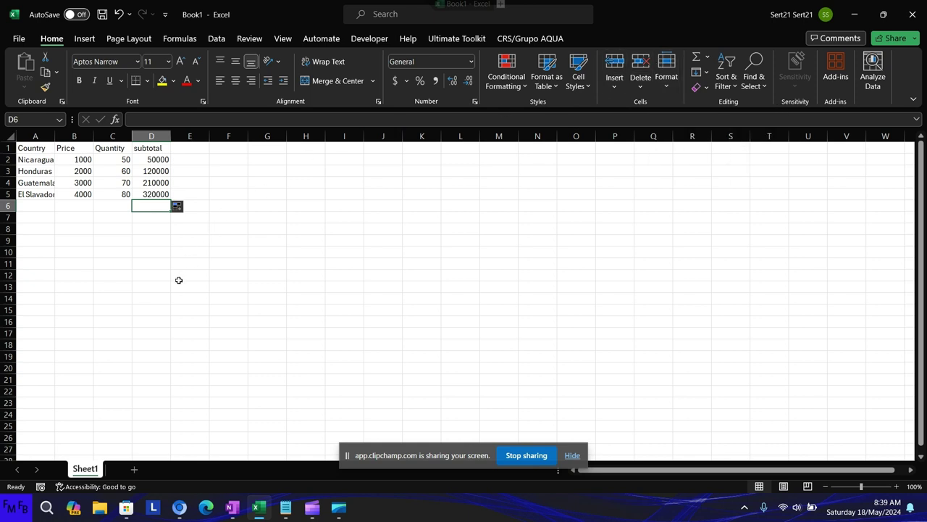
- AutoSum the subtotals into D6 for a total of 700000
{"action": "left_click", "coordinate": [697, 63]}
{"action": "key", "text": "Return"}
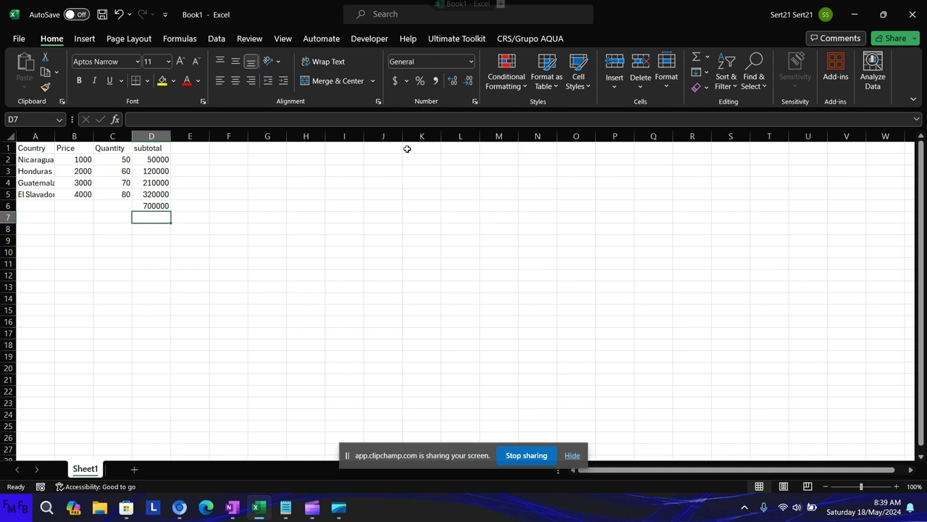
- Turn on Show Formulas to reveal =B2*C2 through =B5*C5, =10+C3 and =SUM(D2:D5)
{"action": "left_click", "coordinate": [187, 41]}
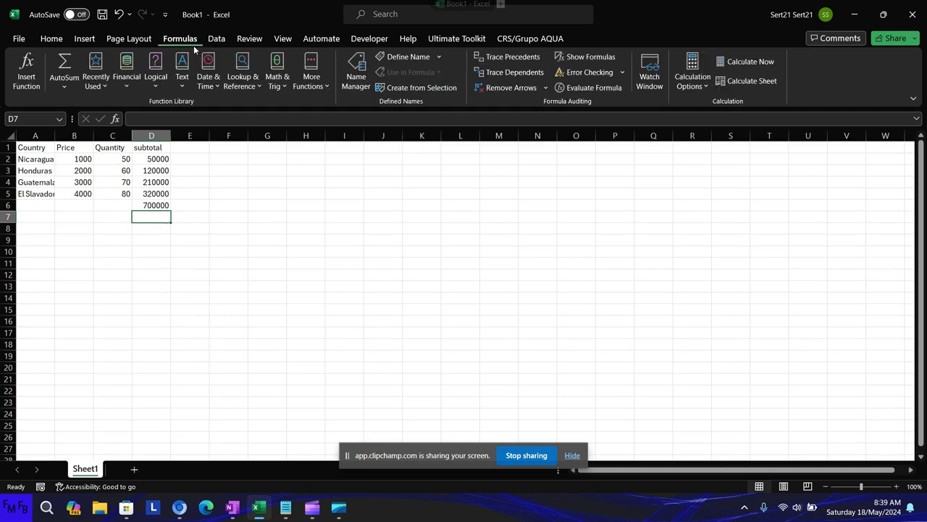
{"action": "left_click", "coordinate": [567, 57]}
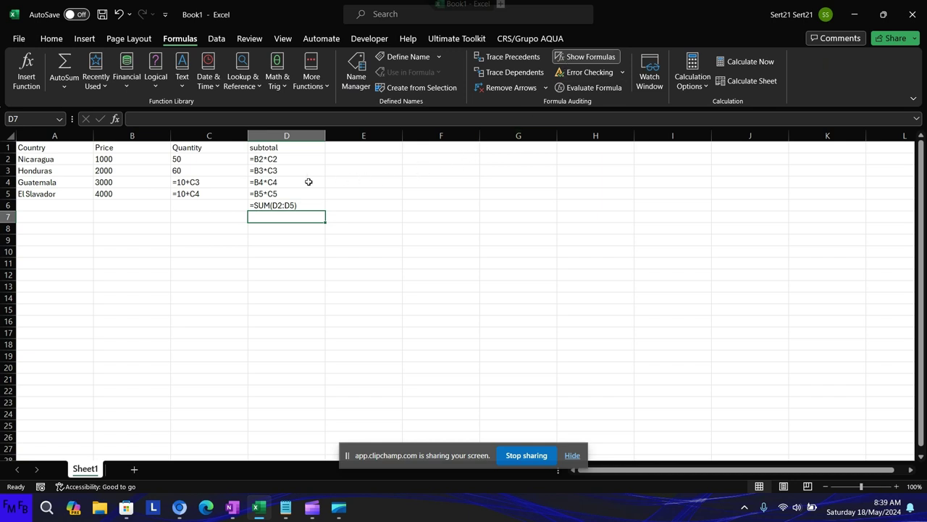